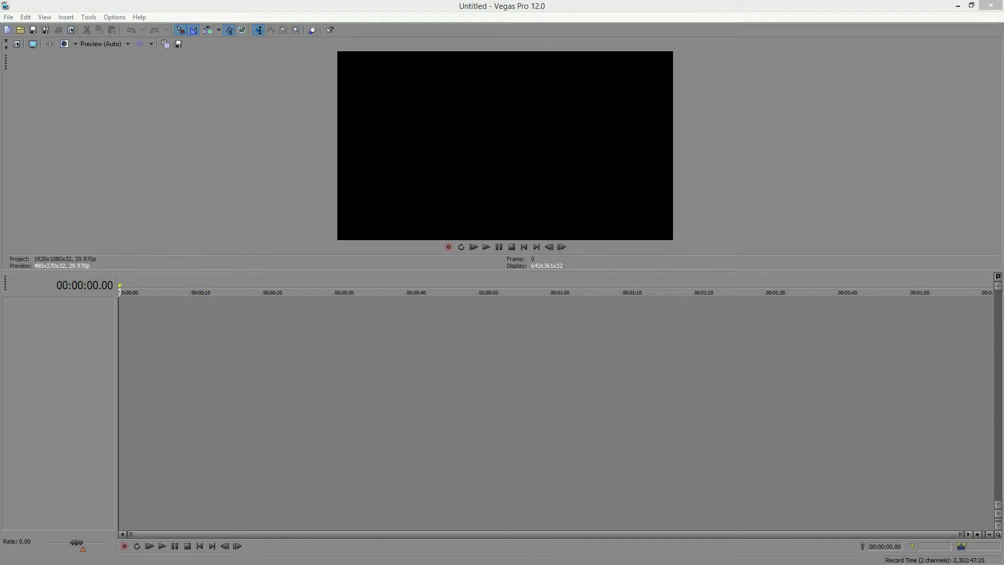
Insert a new video track into the empty project
right_click(83, 337)
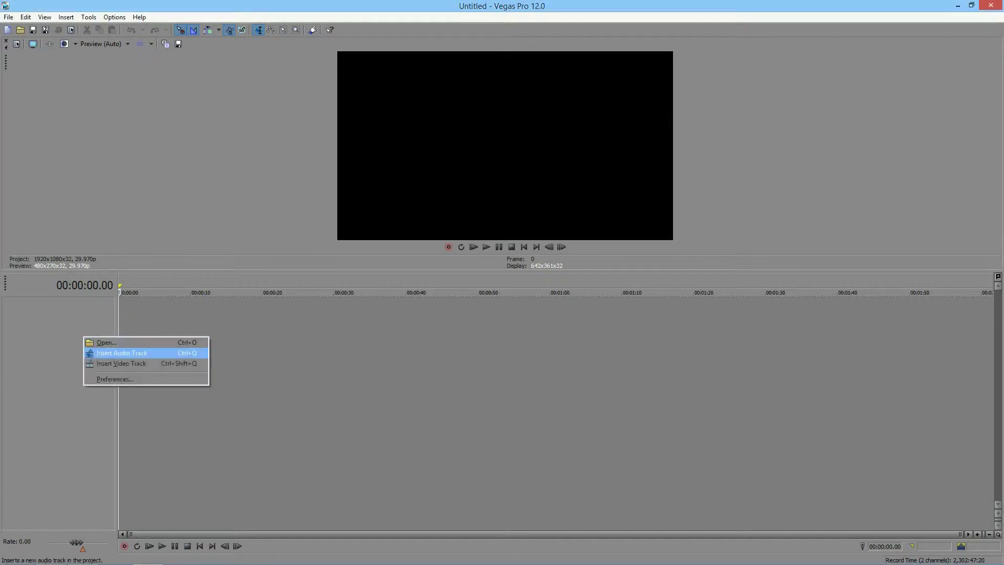
left_click(115, 364)
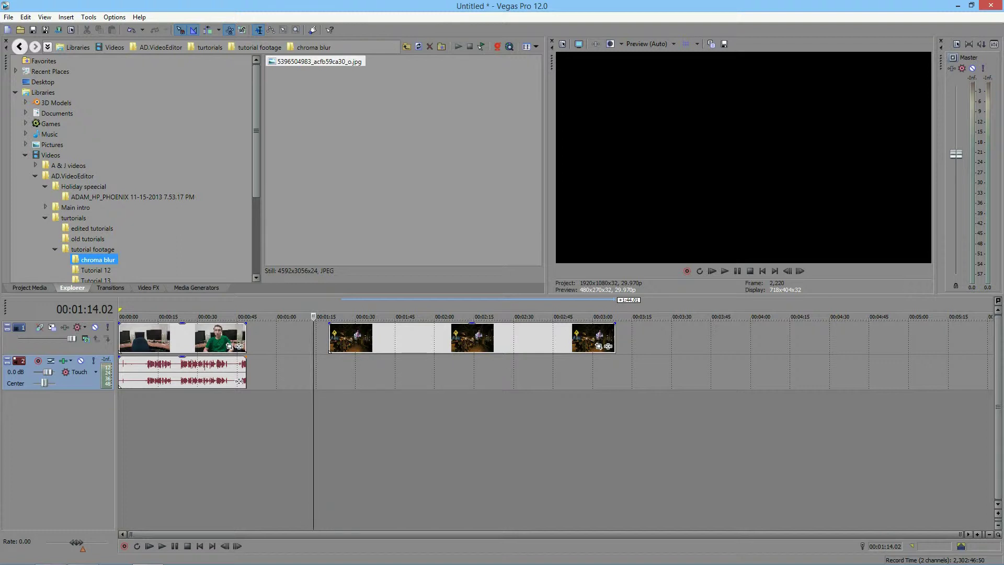
Add the Sony Chroma Blur effect to the green-shirt video clip, with the playhead at about 26 seconds
left_click(187, 338)
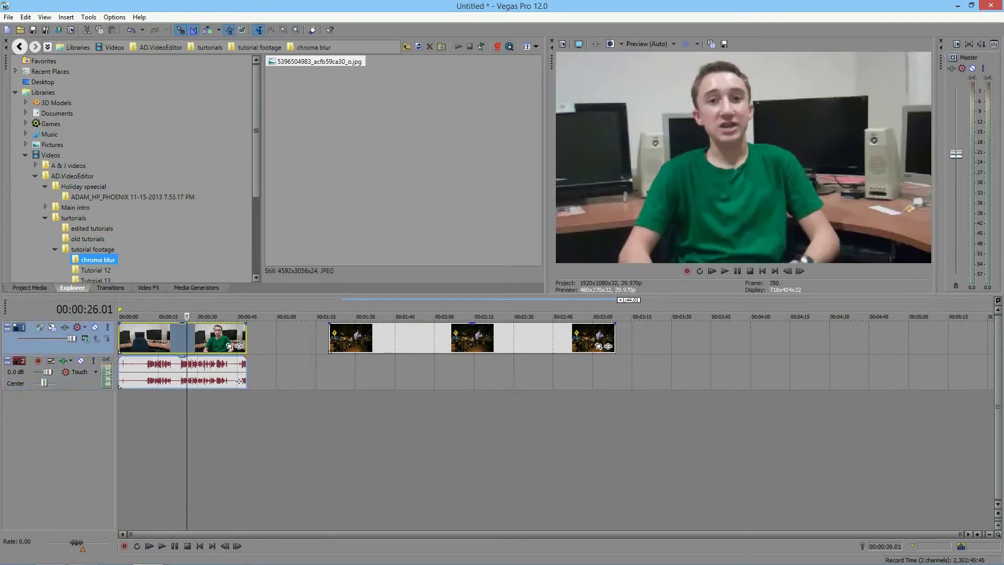
left_click(239, 346)
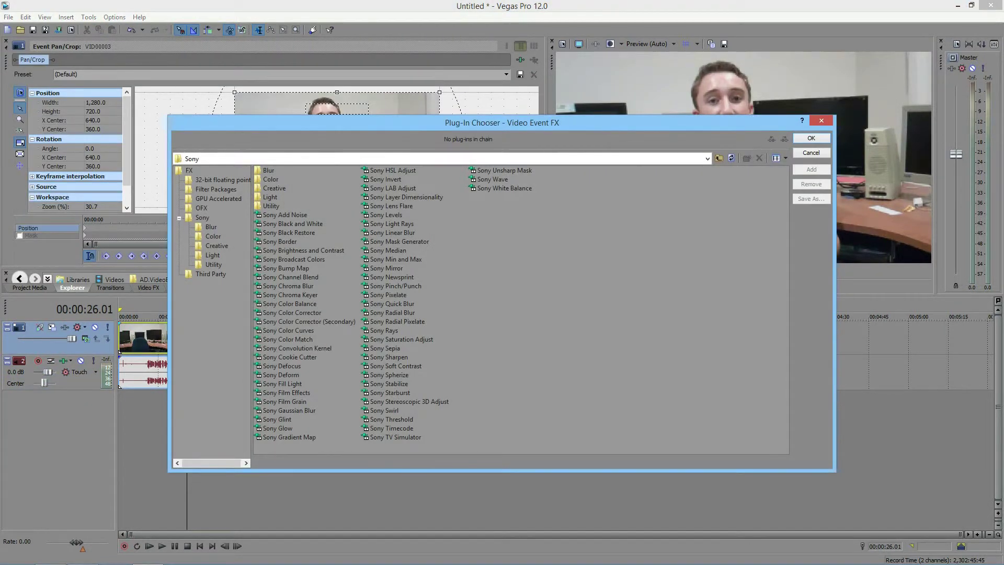
left_click_drag(501, 123, 478, 81)
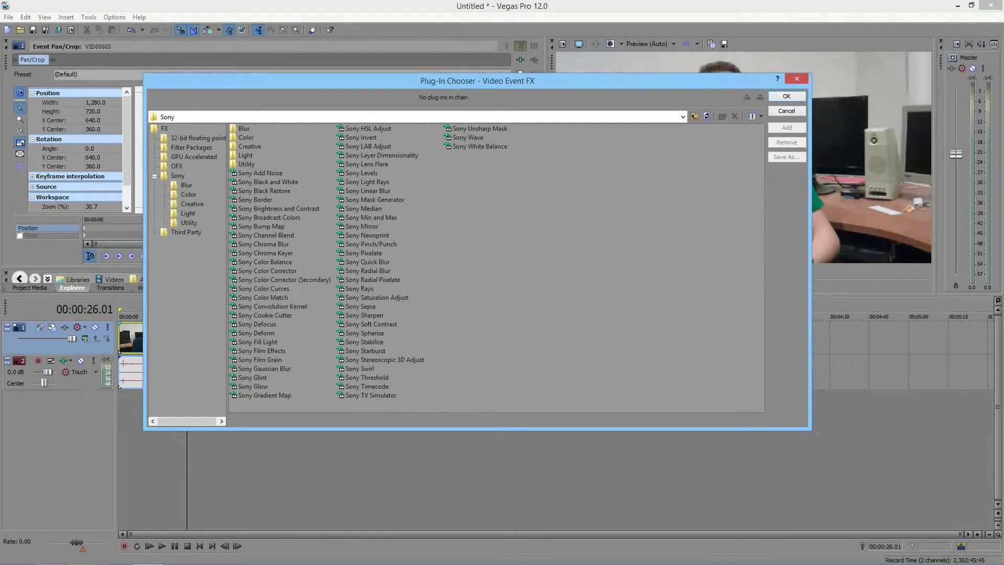
left_click(263, 244)
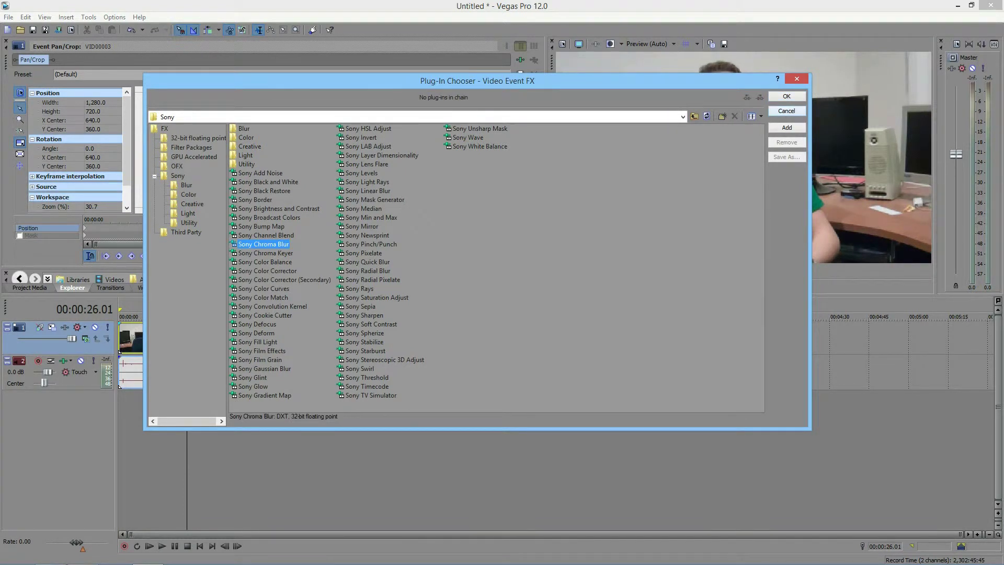
left_click(786, 127)
left_click(786, 96)
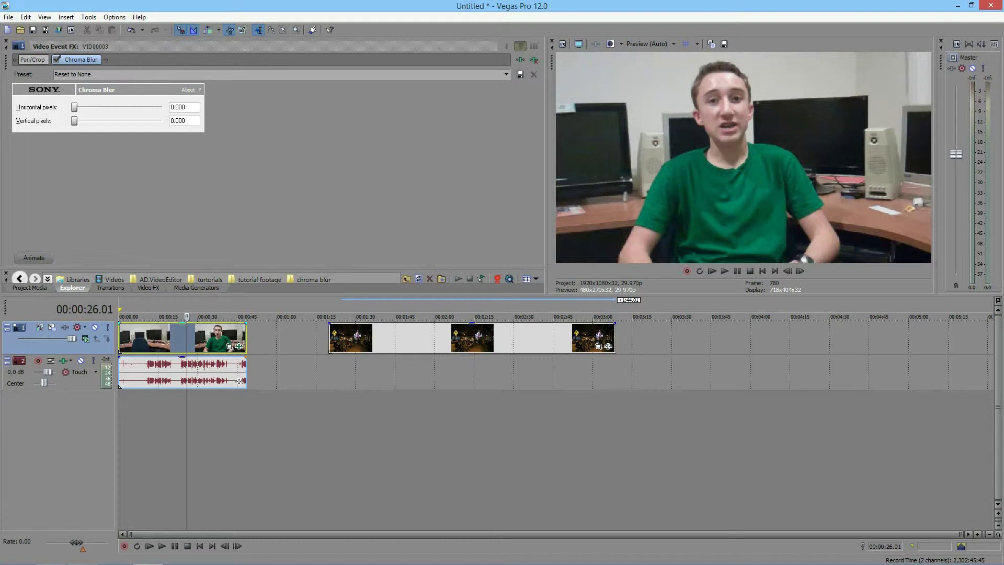
Try the maximum horizontal Chroma Blur on the green-shirt clip and return it to 0
left_click_drag(75, 107, 163, 107)
mouse_move(75, 120)
left_mouse_down()
mouse_move(162, 120)
mouse_move(74, 120)
left_mouse_up()
left_click_drag(162, 106, 75, 106)
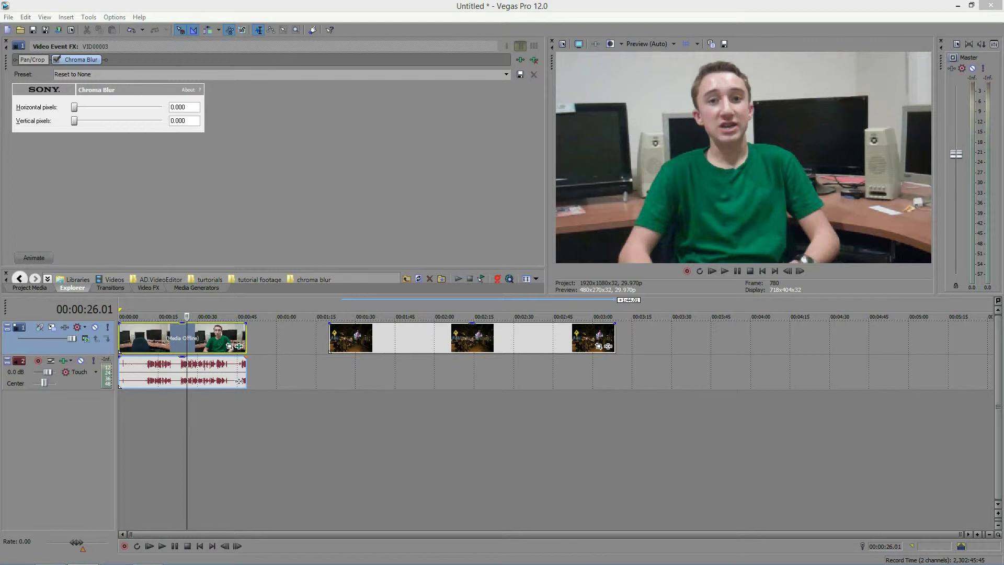
Examine the green-shirt clip at several moments and the night street photo in the preview
left_click(142, 418)
left_click(137, 419)
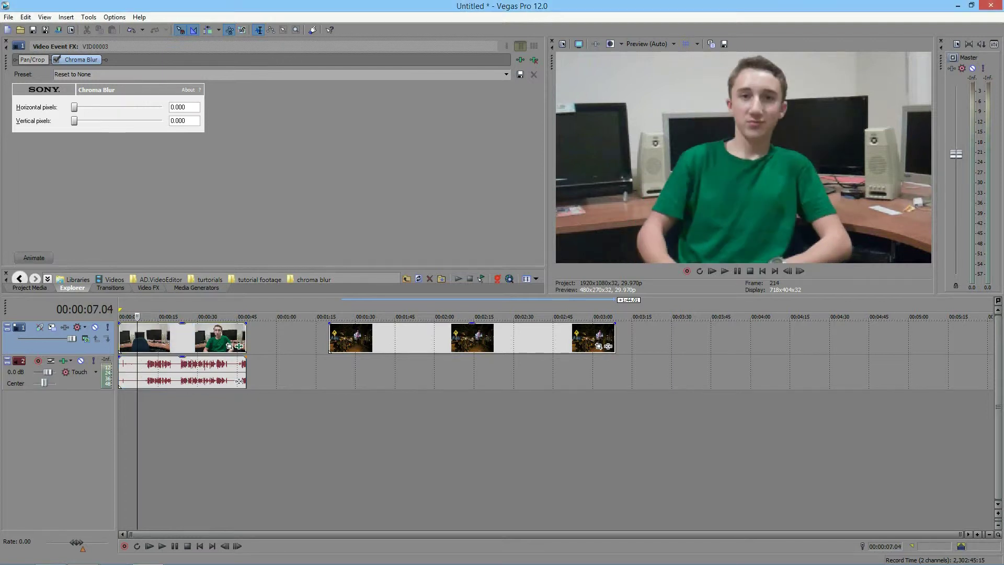
left_click(186, 418)
left_click(199, 418)
left_click_drag(200, 316, 243, 317)
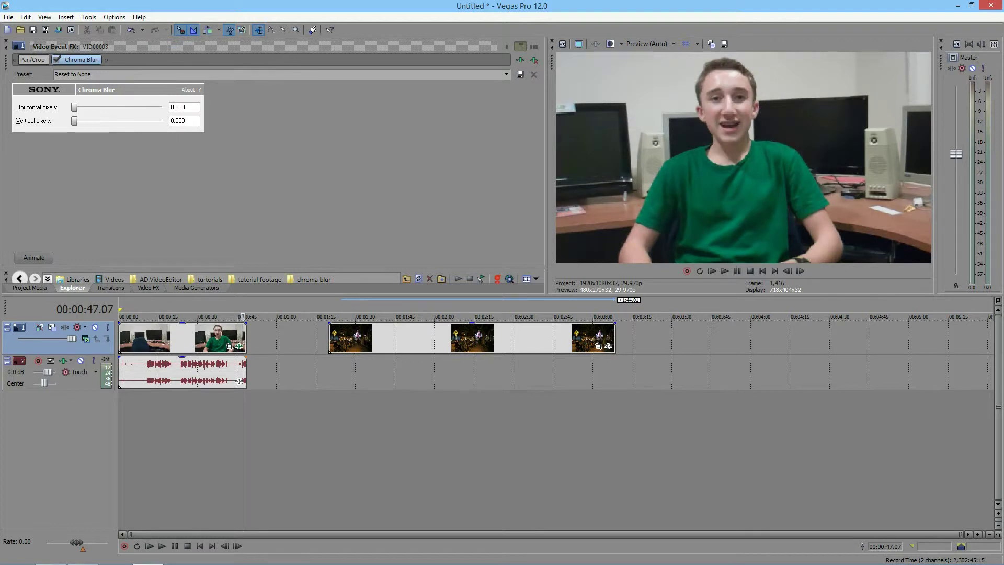
left_click(310, 372)
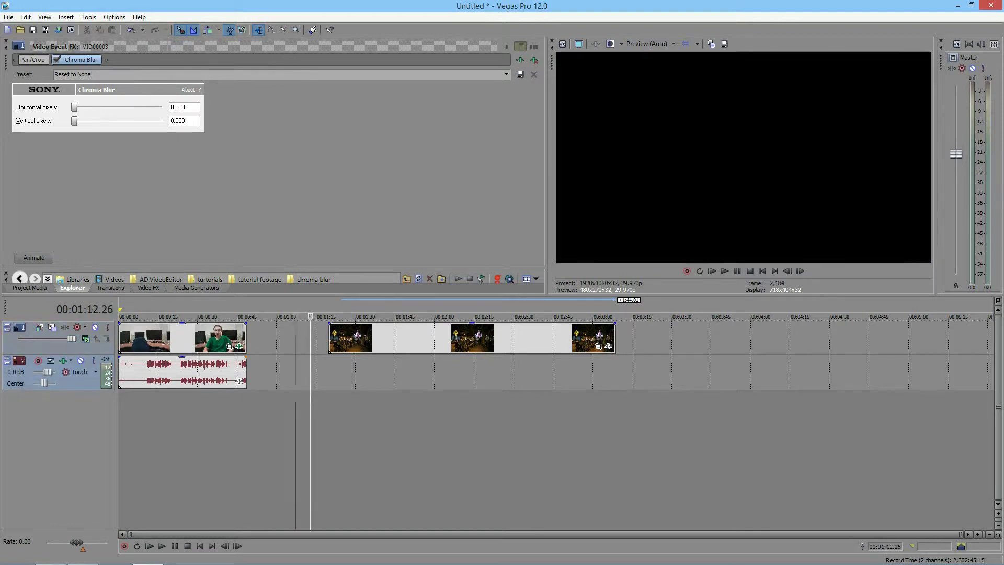
left_click(296, 338)
left_click(360, 338)
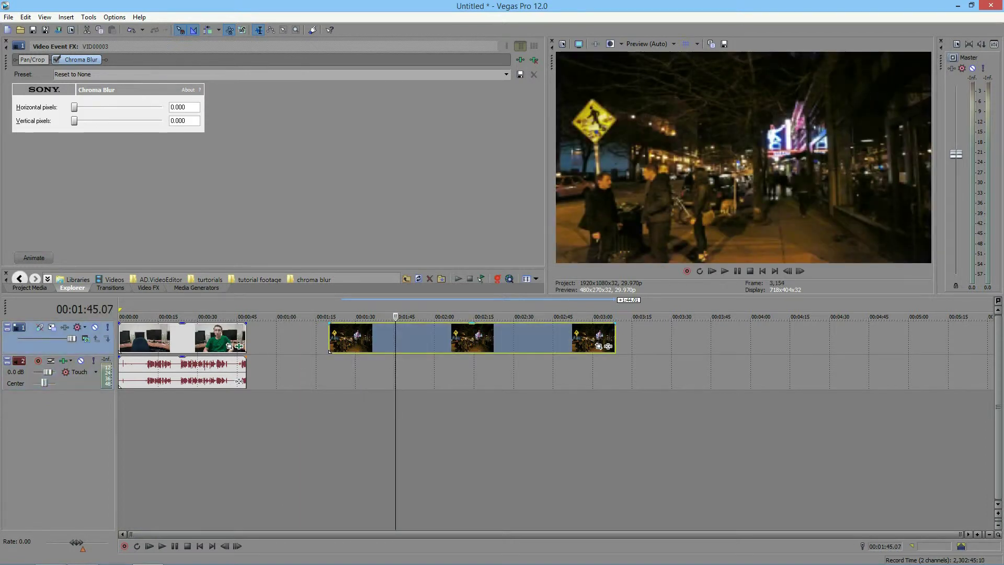
Move the night street photo about 21 seconds earlier and place the playhead within it at 00:01:34.10
left_click_drag(329, 351, 273, 351)
left_click(349, 338)
left_click(367, 371)
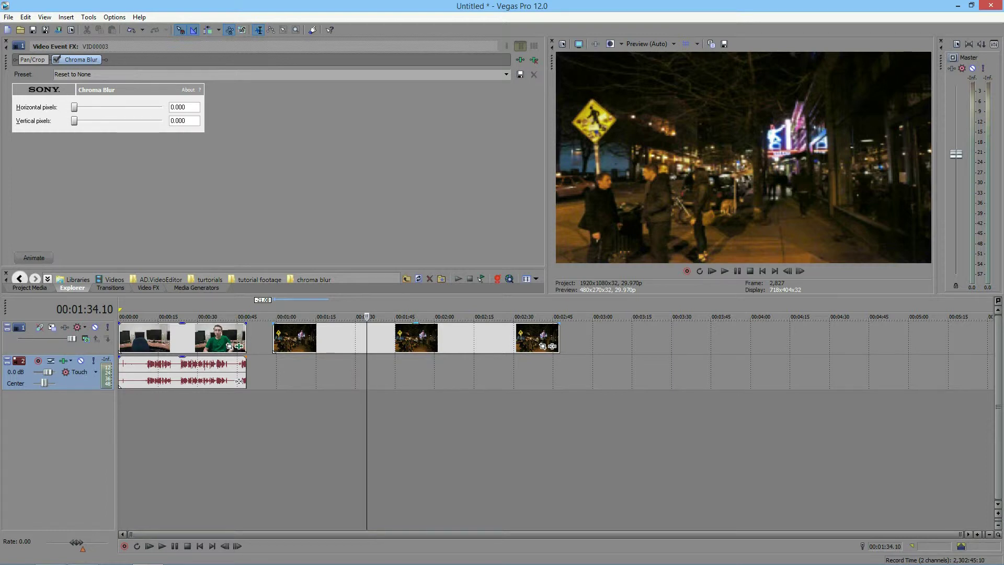
Add the Sony Chroma Blur effect to the night street photo, leaving its horizontal pixels at 0
left_click(552, 345)
left_click(303, 250)
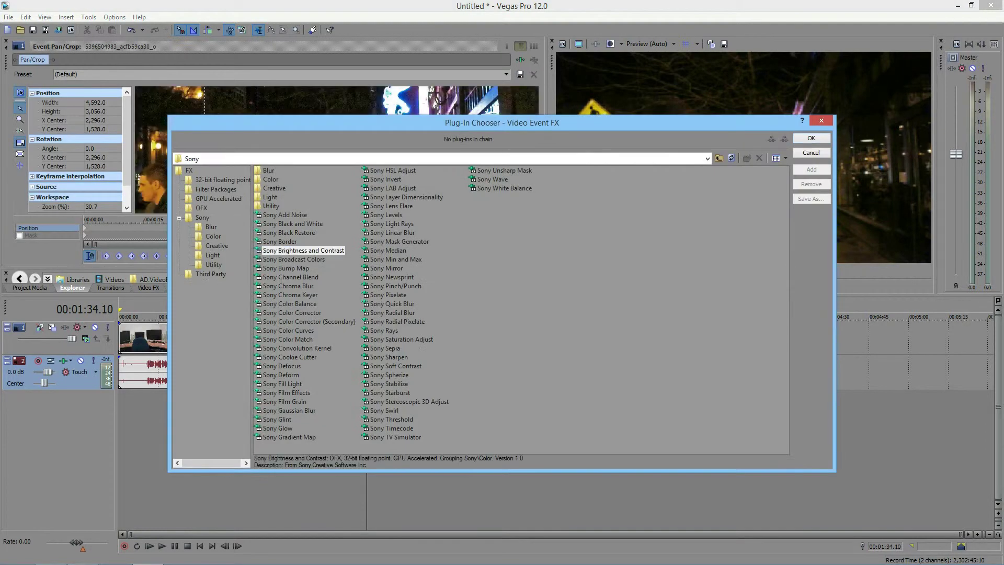
left_click(286, 268)
left_click(288, 285)
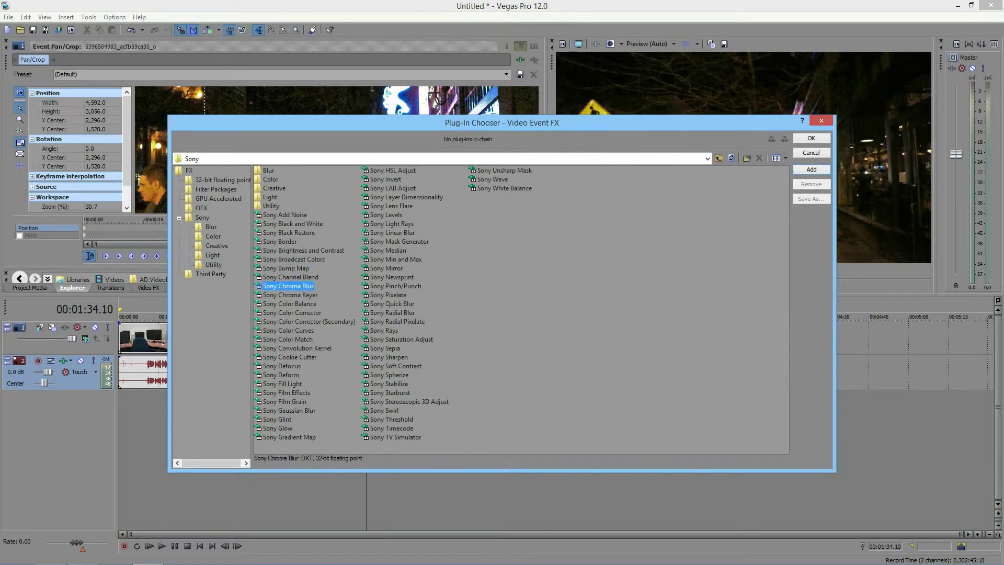
left_click(811, 169)
left_click(811, 137)
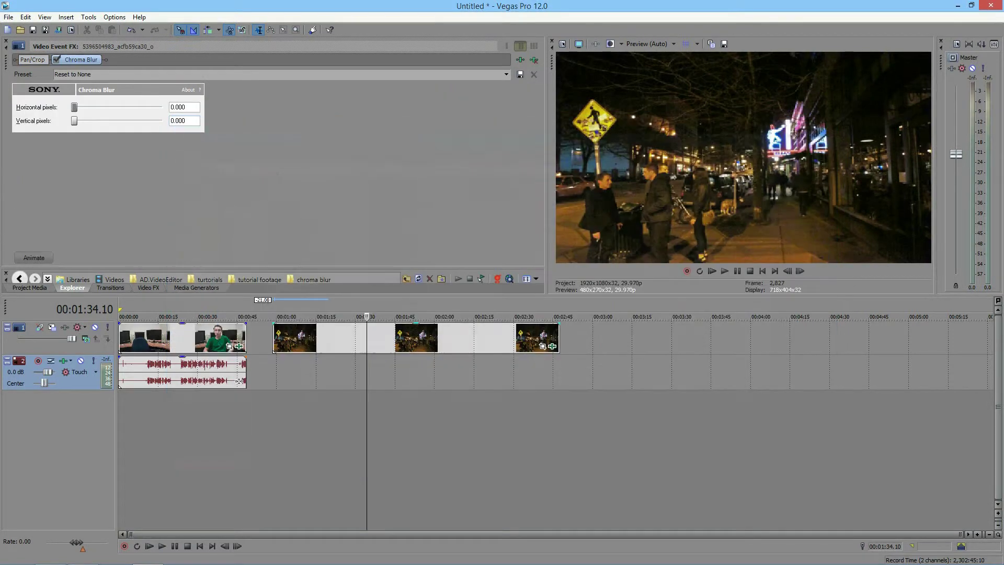
mouse_move(74, 107)
left_mouse_down()
mouse_move(162, 107)
mouse_move(75, 106)
left_mouse_up()
mouse_move(74, 107)
left_mouse_down()
mouse_move(163, 107)
mouse_move(75, 107)
left_mouse_up()
Crop the night street photo around the neon sign to about 1,574 by 1,048 at its 00:00:35.23 position
left_click(543, 346)
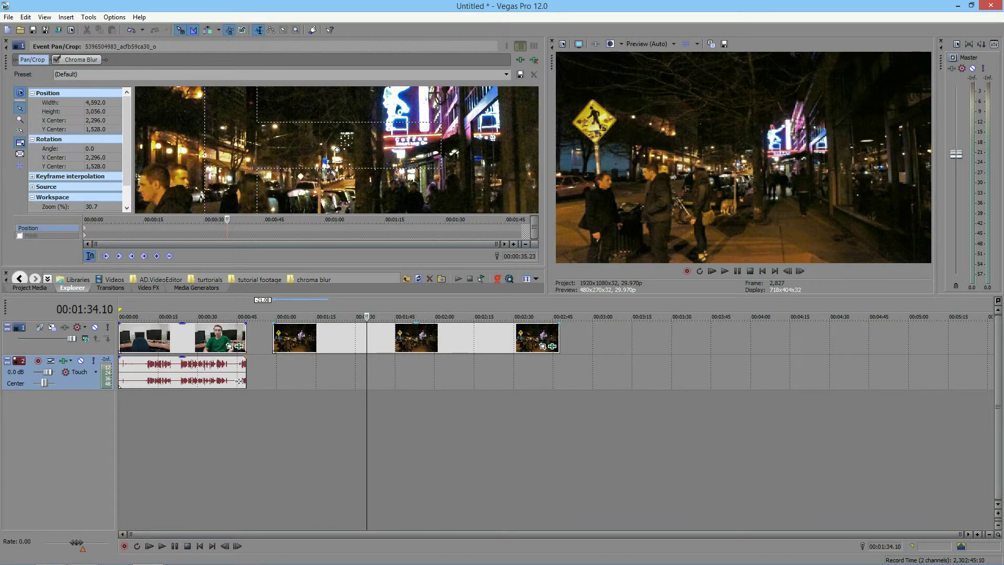
left_click_drag(523, 295, 523, 411)
left_click_drag(546, 314, 649, 314)
scroll(388, 207, "down", 5)
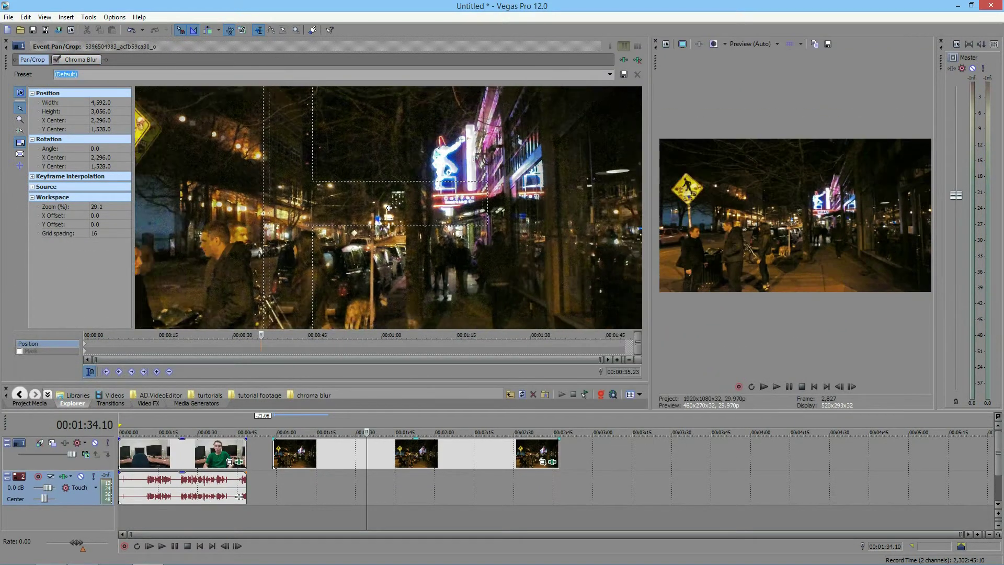
left_click_drag(528, 300, 405, 219)
left_click_drag(327, 167, 409, 183)
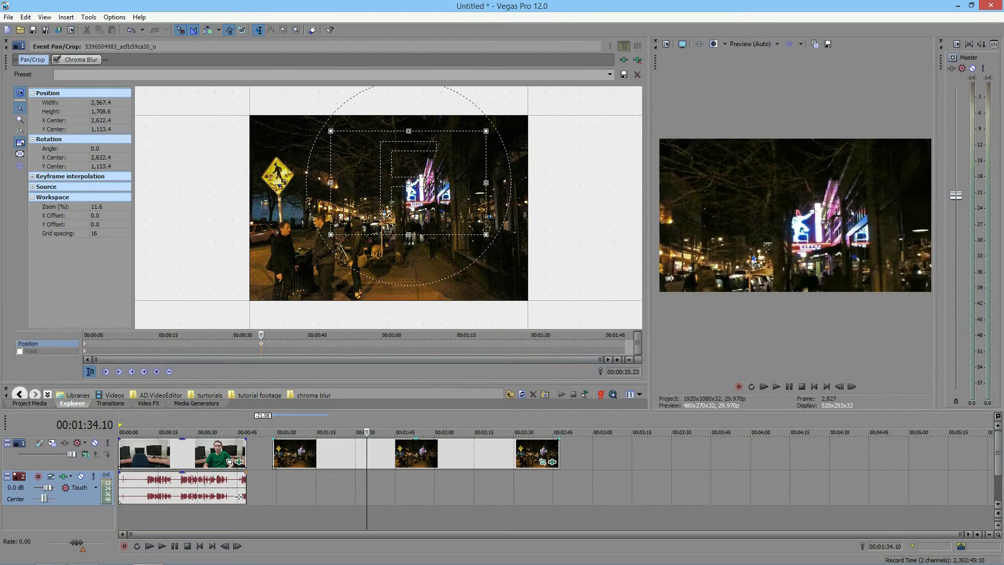
left_click_drag(490, 237, 460, 216)
Resize the workspace to narrow the effects area and enlarge the video preview
left_click_drag(460, 410, 460, 276)
left_click_drag(650, 157, 365, 156)
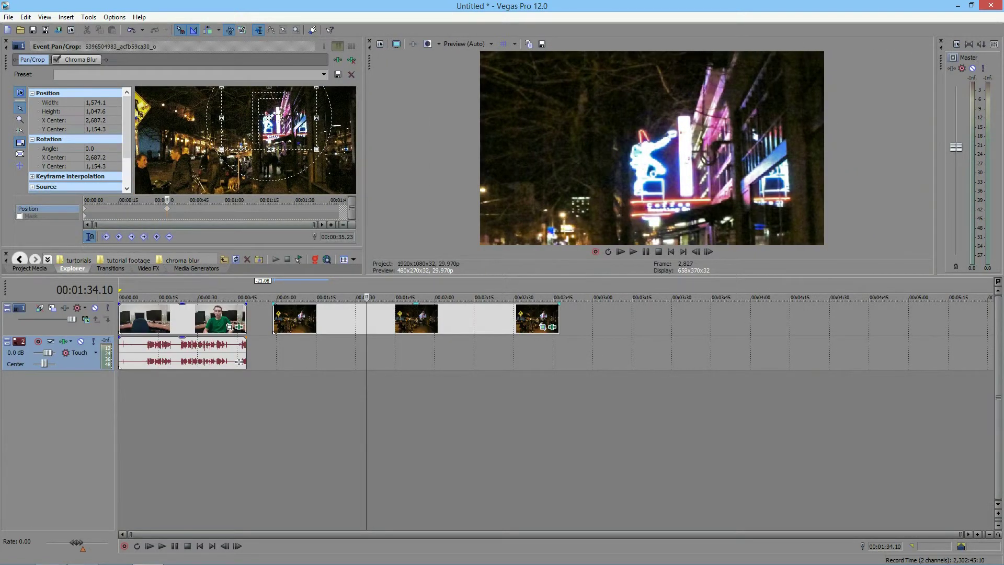
left_click_drag(544, 277, 544, 390)
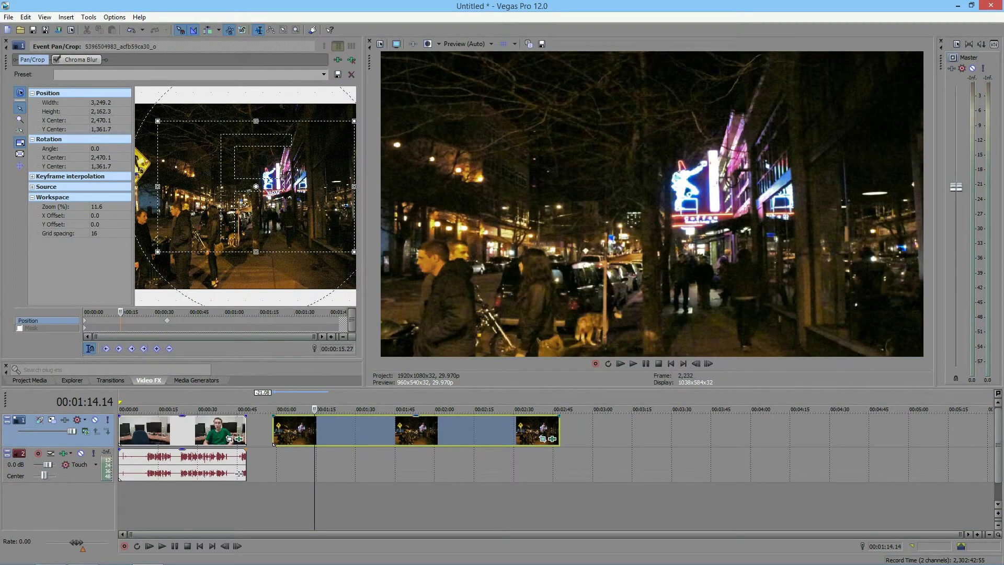
Apply the Maximum Blur preset to the night street photo's Chroma Blur effect
left_click(552, 439)
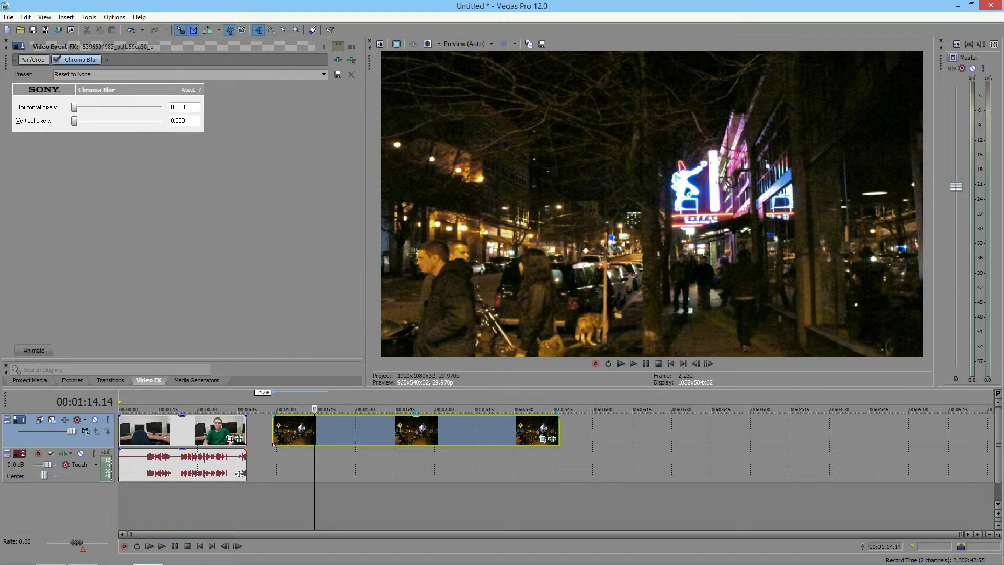
left_click(323, 75)
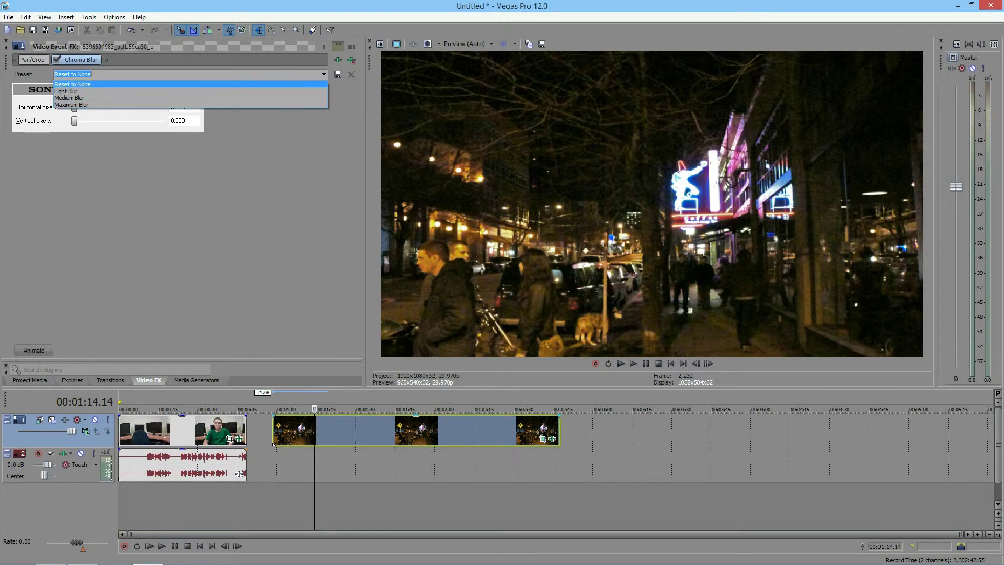
key("Escape")
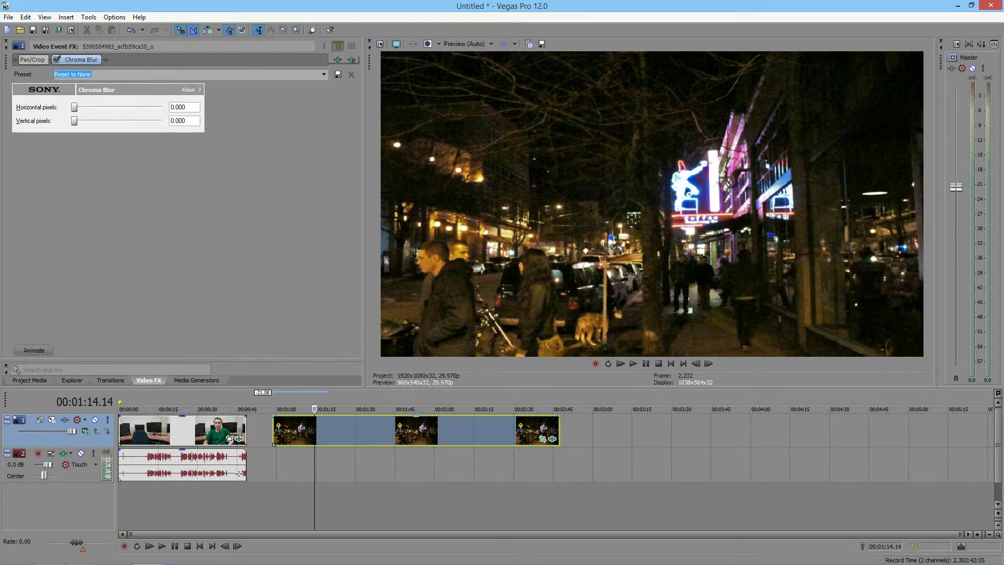
key("alt+Down")
key("Down")
key("Down")
key("Down")
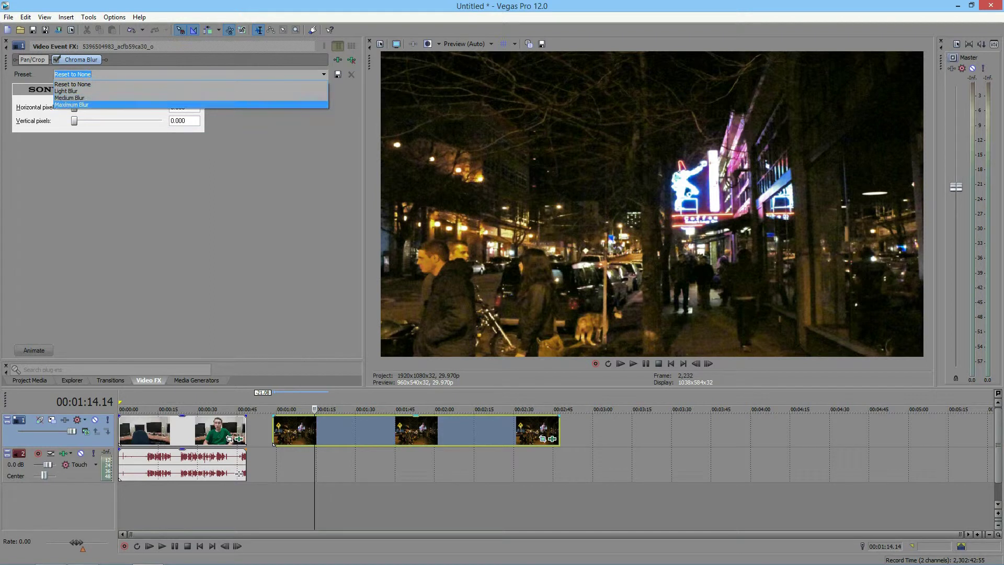
key("Return")
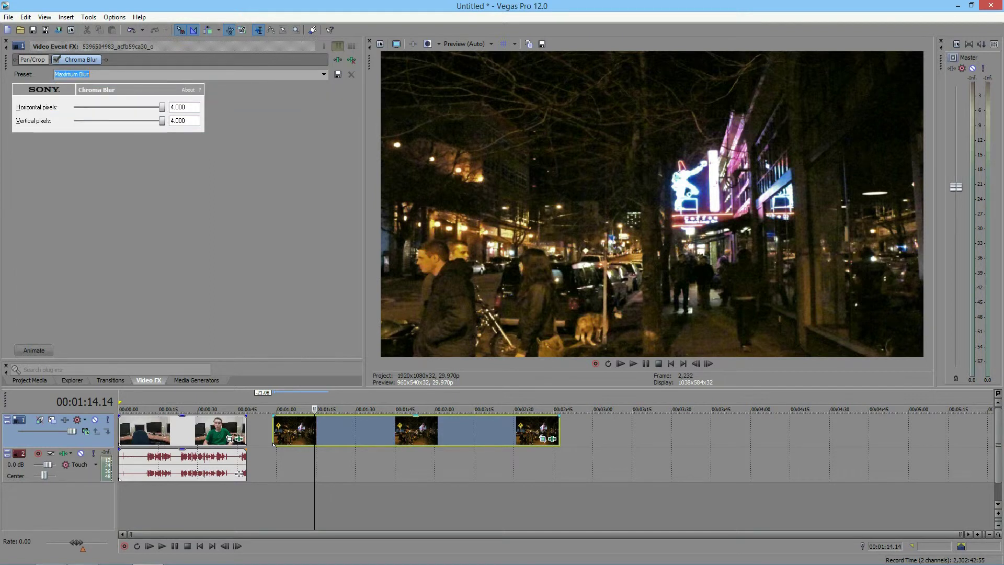
Compare the Reset to None and Maximum Blur presets on the neon sign close-up at 00:02:12.07, ending with Maximum Blur
left_click(438, 430)
left_click(466, 431)
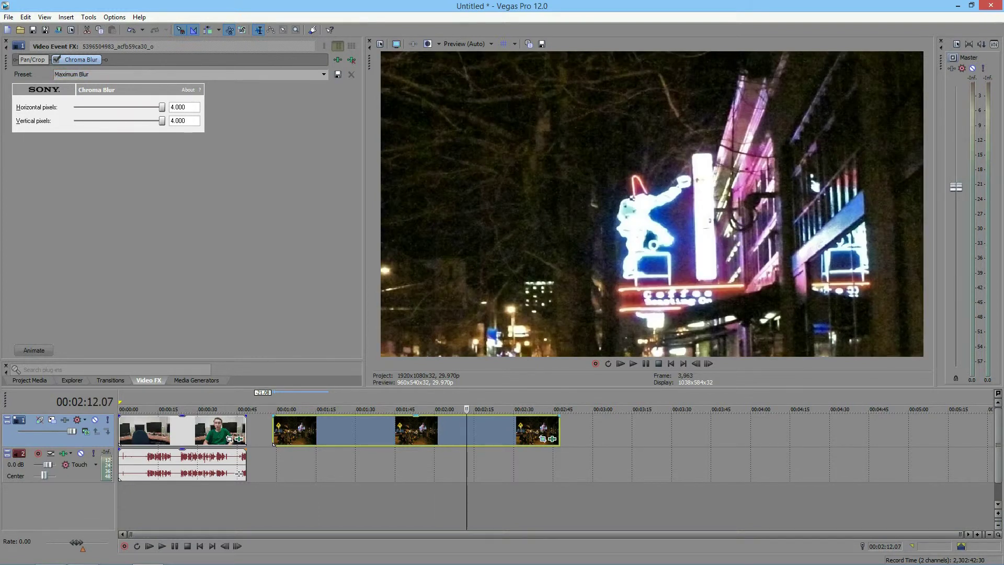
left_click(324, 74)
left_click(72, 85)
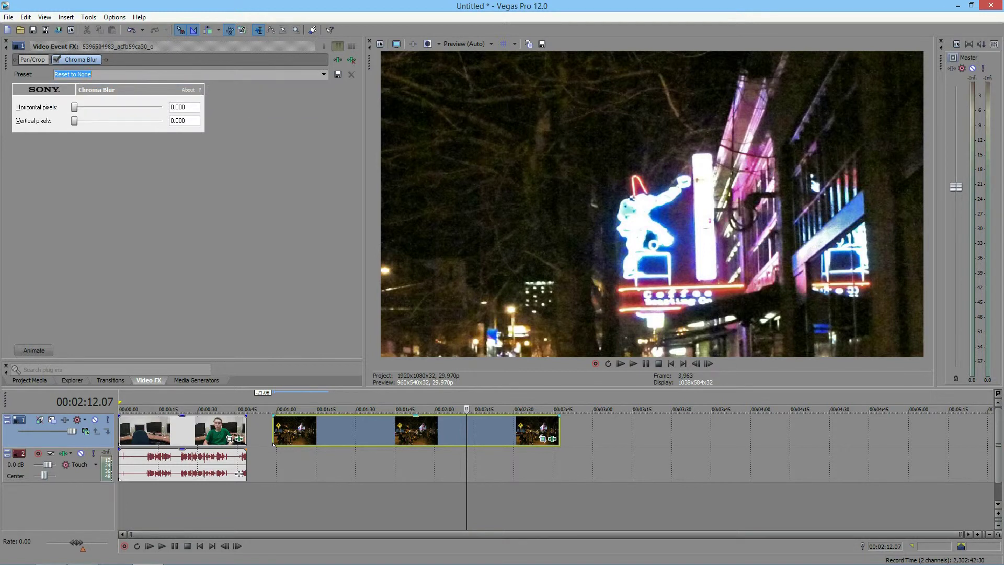
left_click(323, 74)
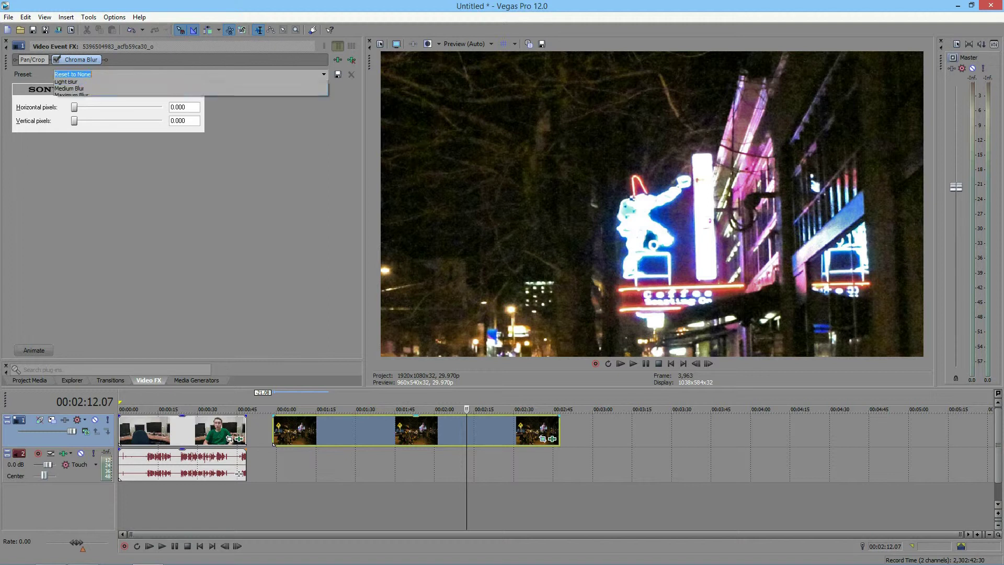
left_click(71, 105)
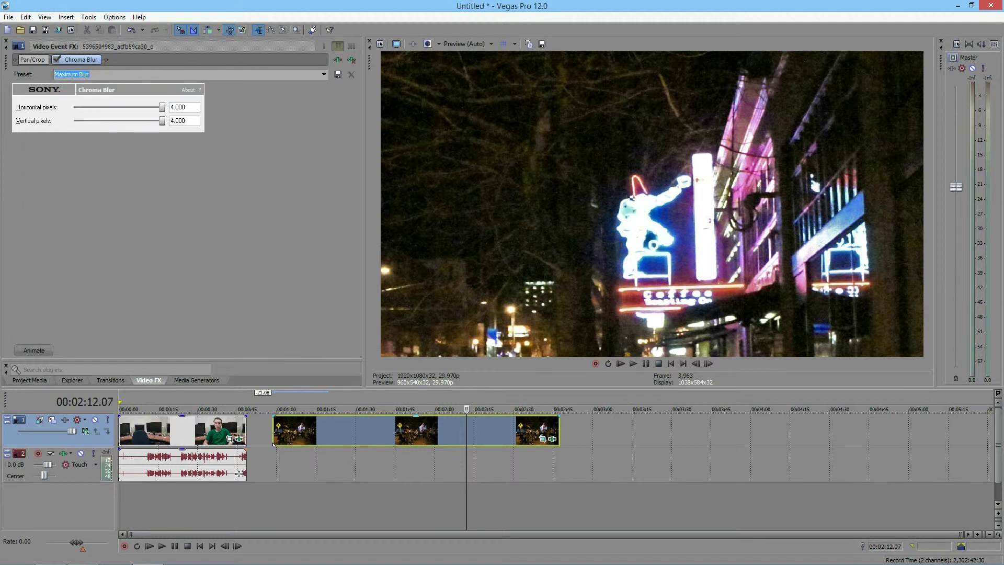